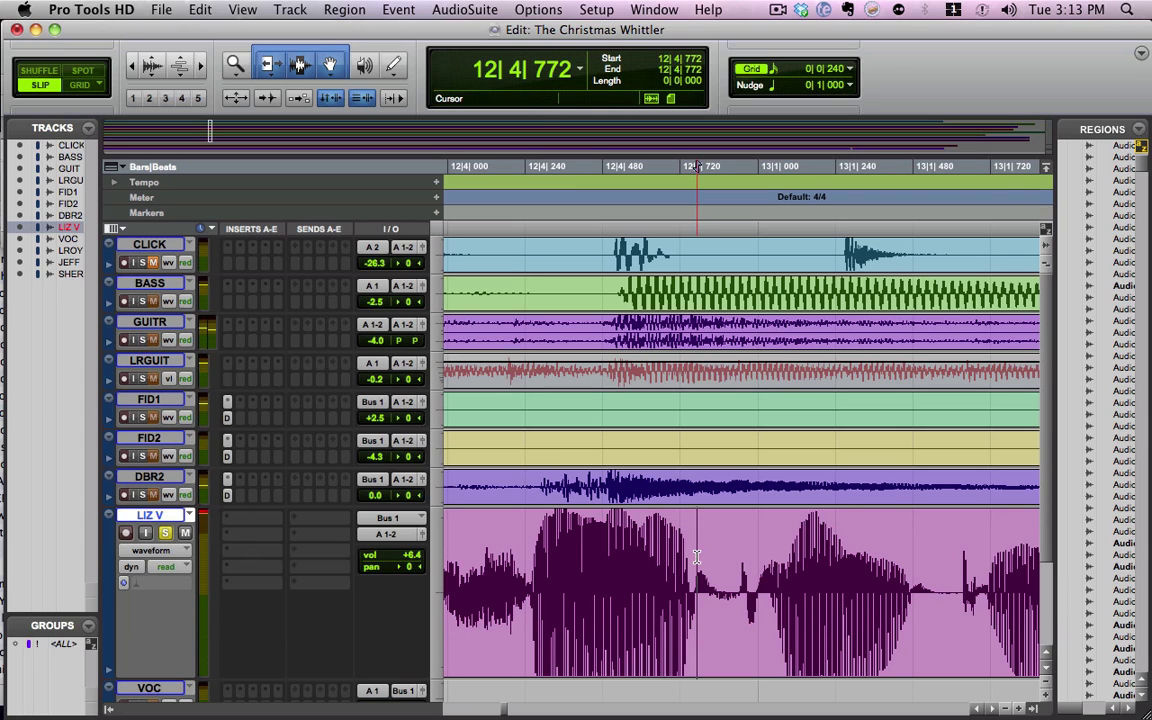
- Select the LIZ V vocal phrase from 12|3|924 to 13|2|485
click(735, 563)
key(super+bracketright)
key(super+bracketright)
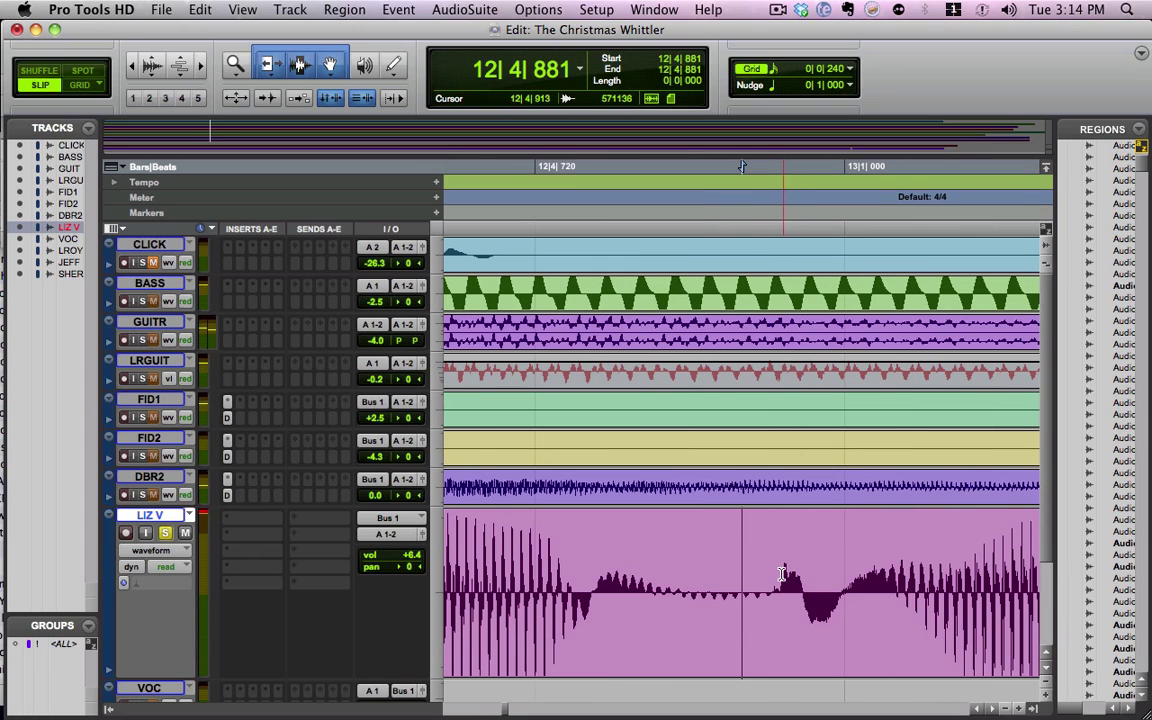
key(super+bracketleft)
key(super+bracketleft)
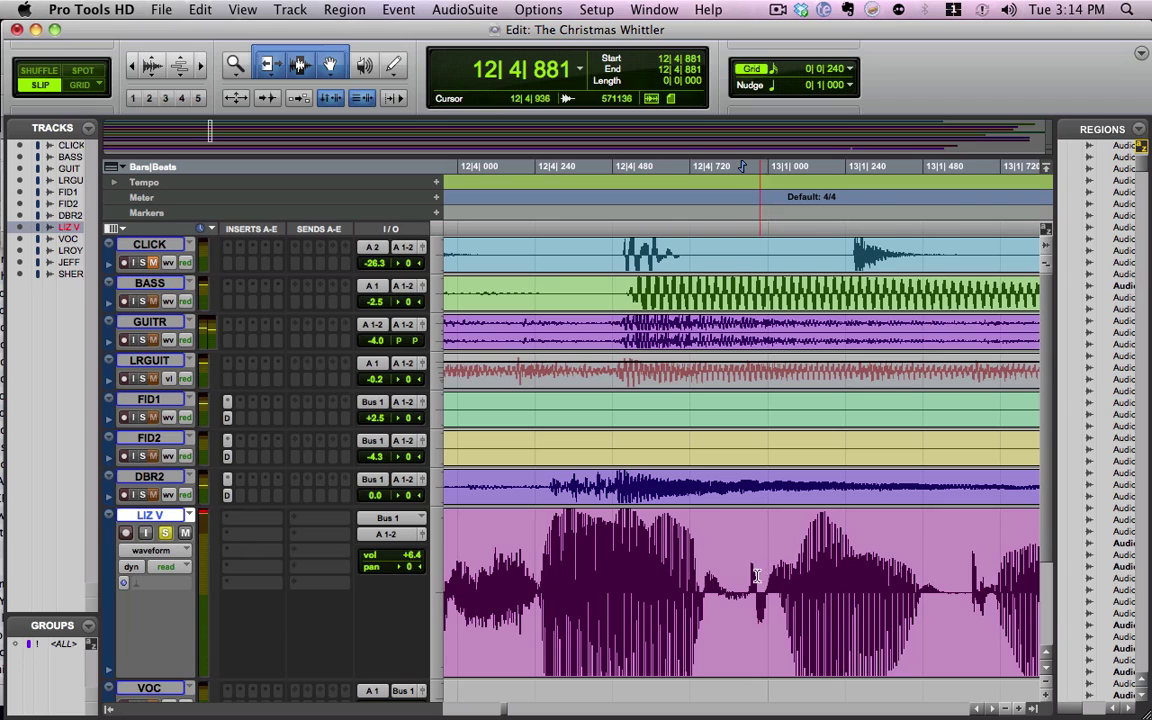
drag(746, 575, 956, 566)
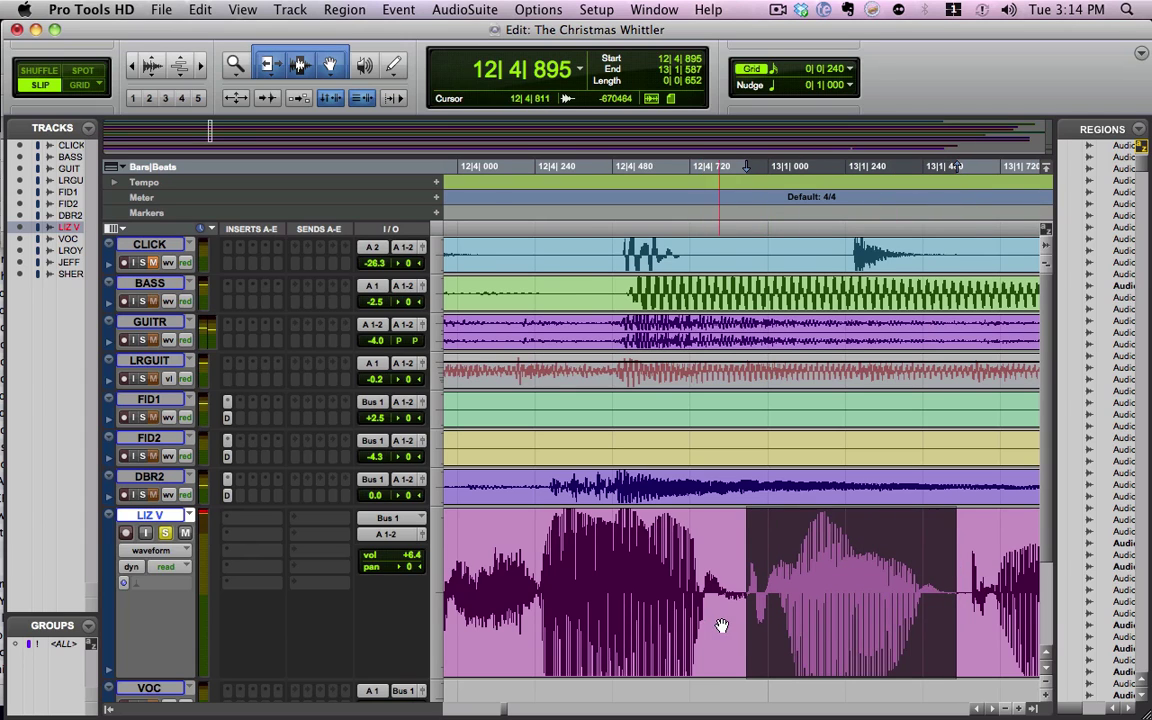
key(super+bracketleft)
key(super+bracketleft)
drag(666, 570, 864, 582)
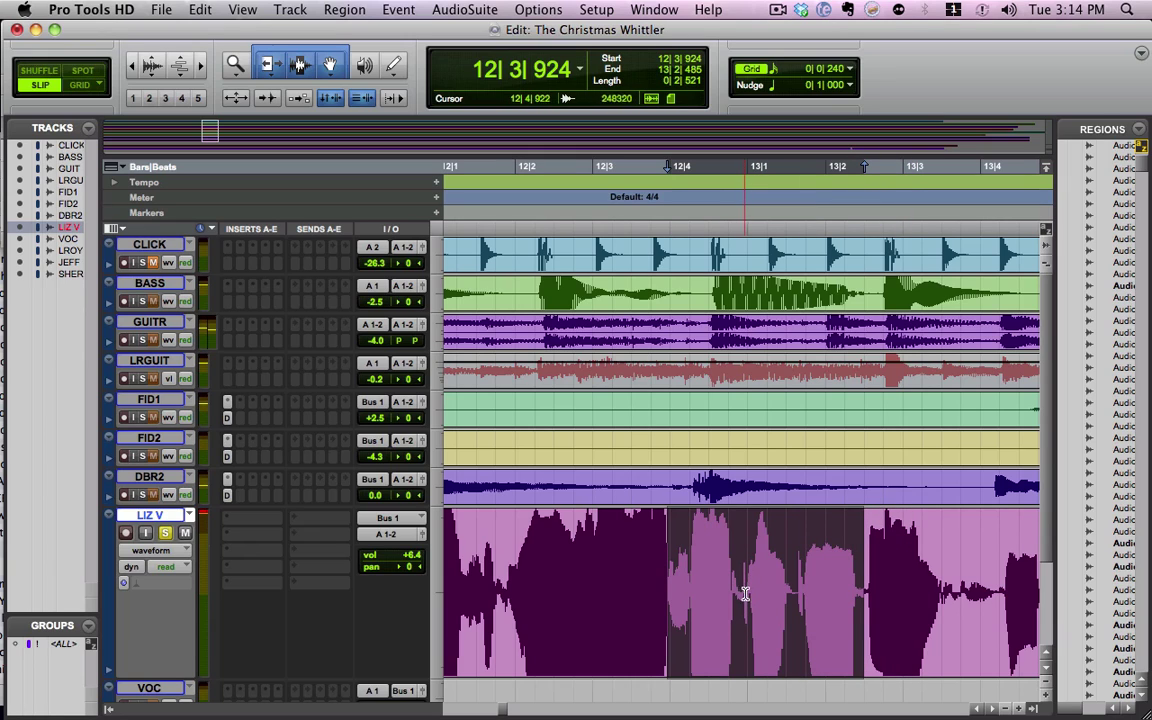
- Loop-play the selected phrase to audition it, then stop and replay it
key(space)
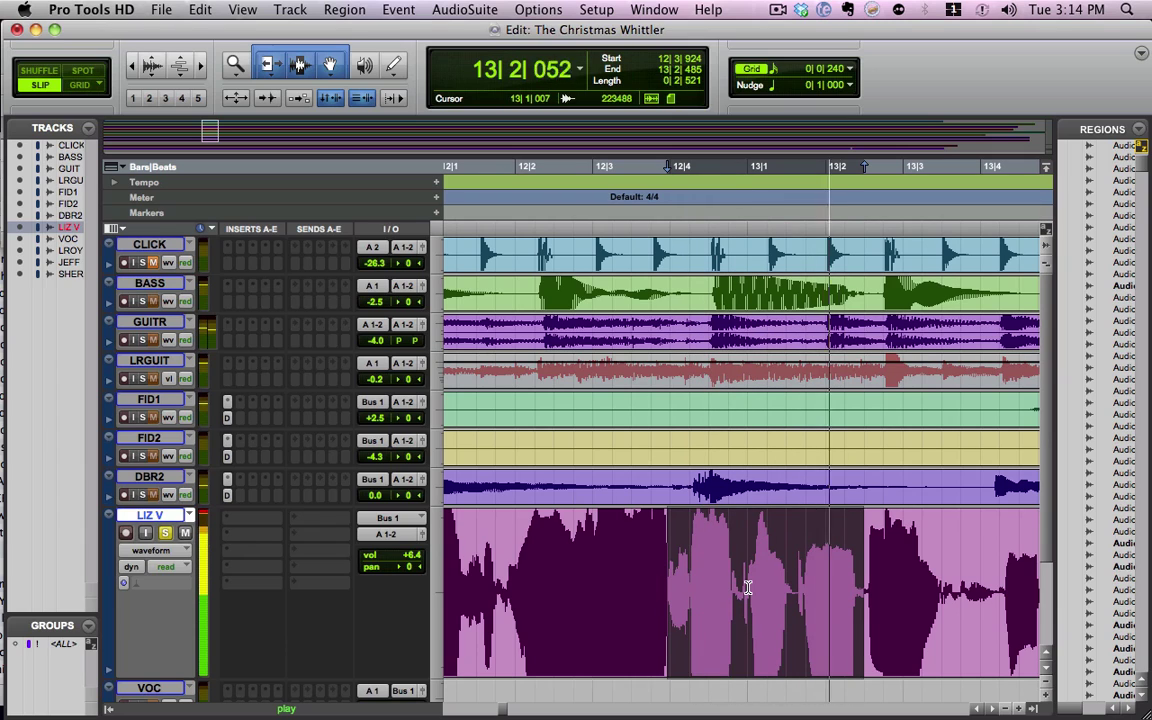
key(space)
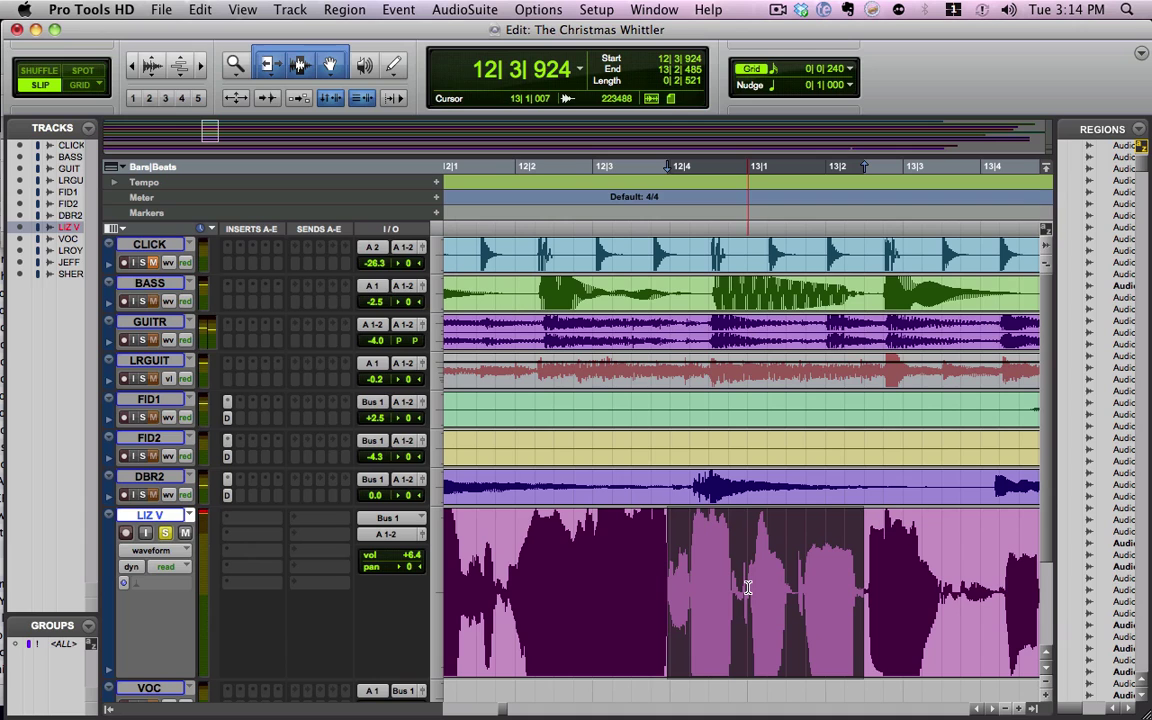
key(space)
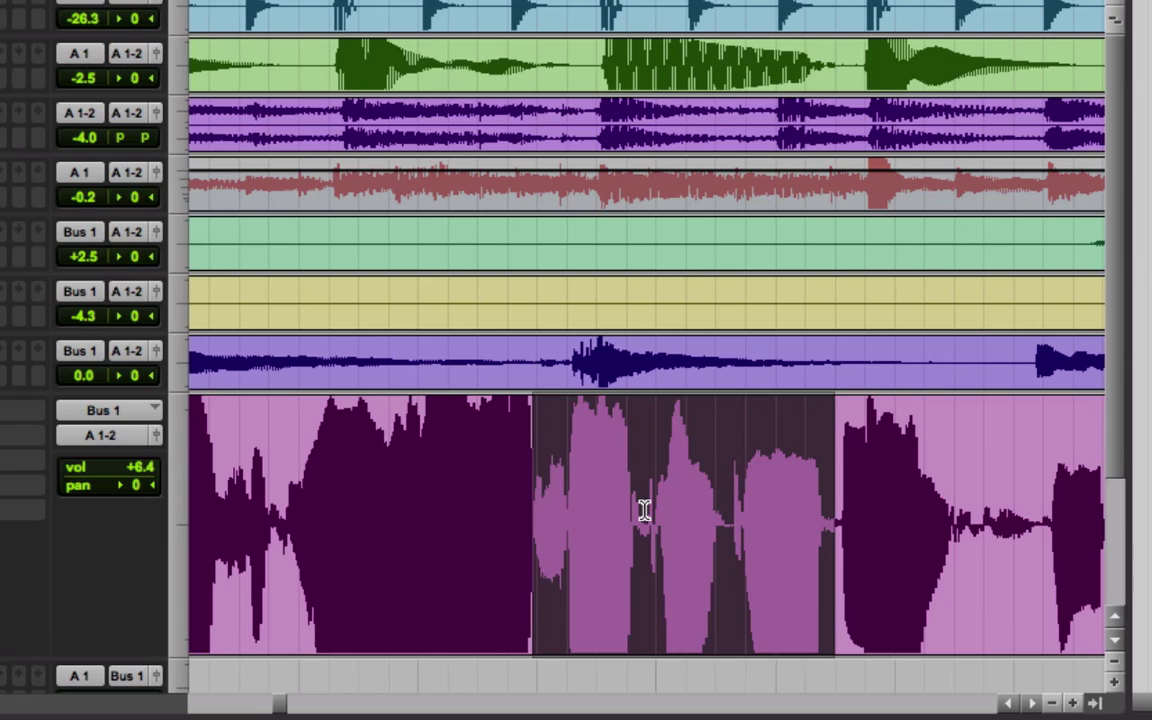
- Select the shorter LIZ V phrase from 12|4|889 to 13|1|578
click(645, 510)
key(super+bracketright)
key(super+bracketright)
drag(659, 510, 982, 506)
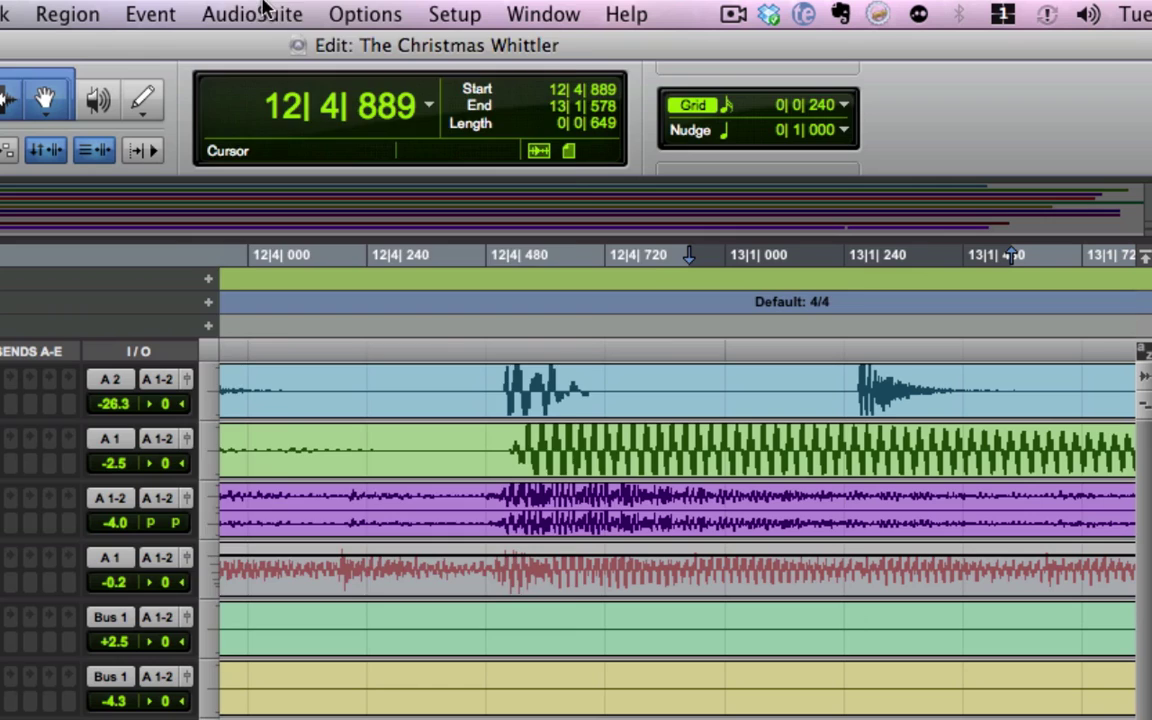
- Bring up the AudioSuite EQ 3 7-Band processor
click(277, 13)
mouse_move(262, 55)
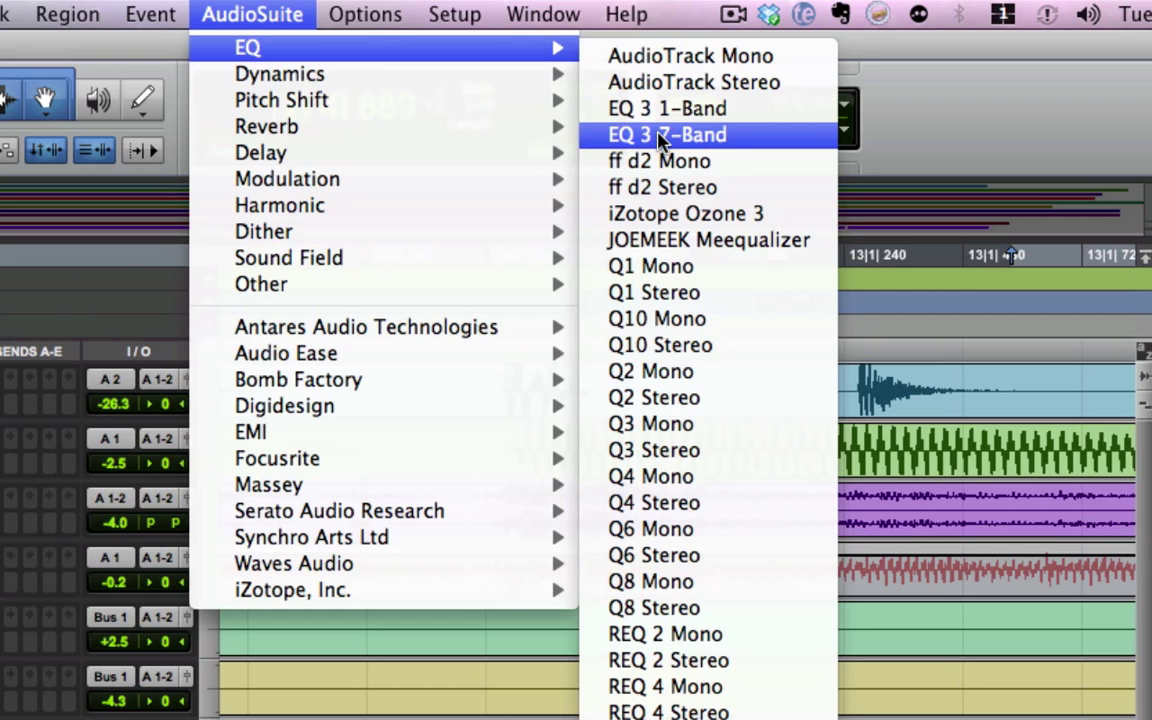
click(703, 137)
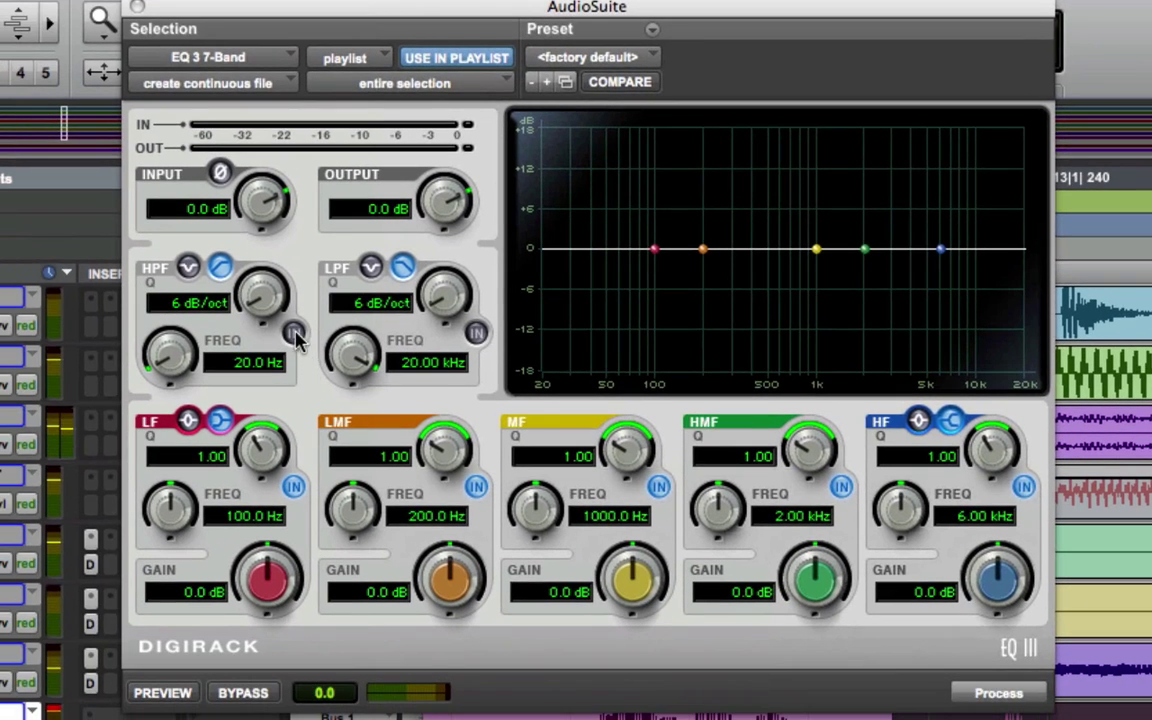
- Enable the high-pass filter at 18 dB/oct, raise its cutoff and briefly preview it
click(294, 334)
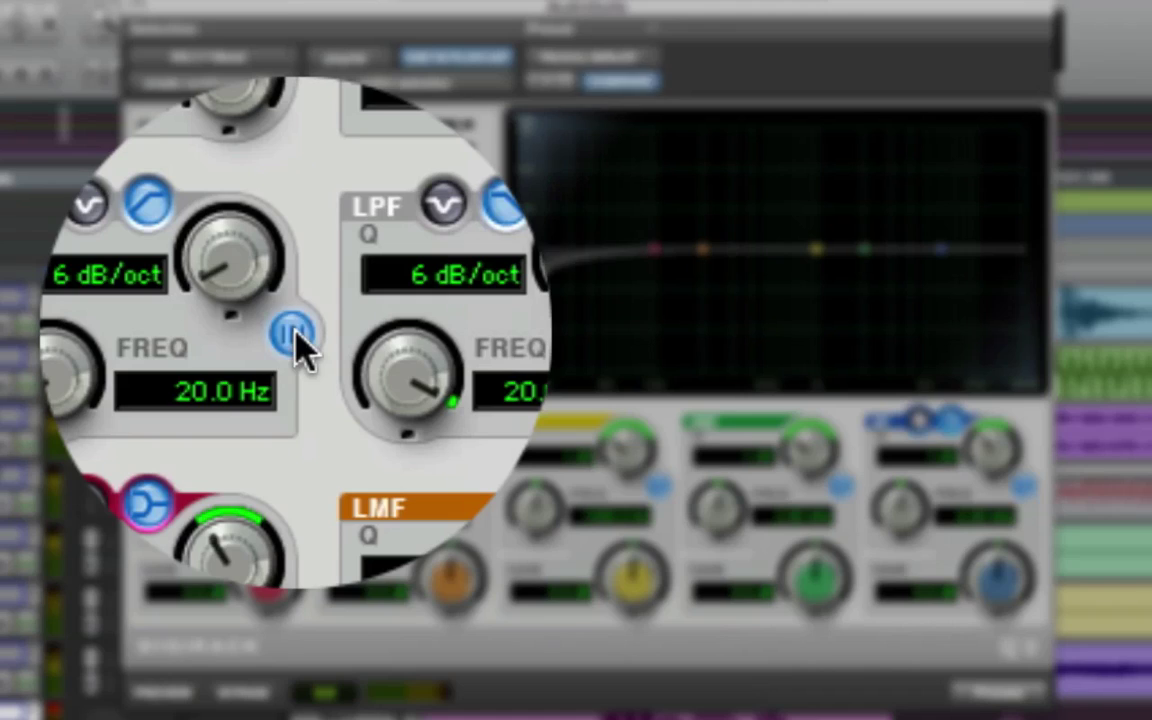
drag(257, 296, 268, 217)
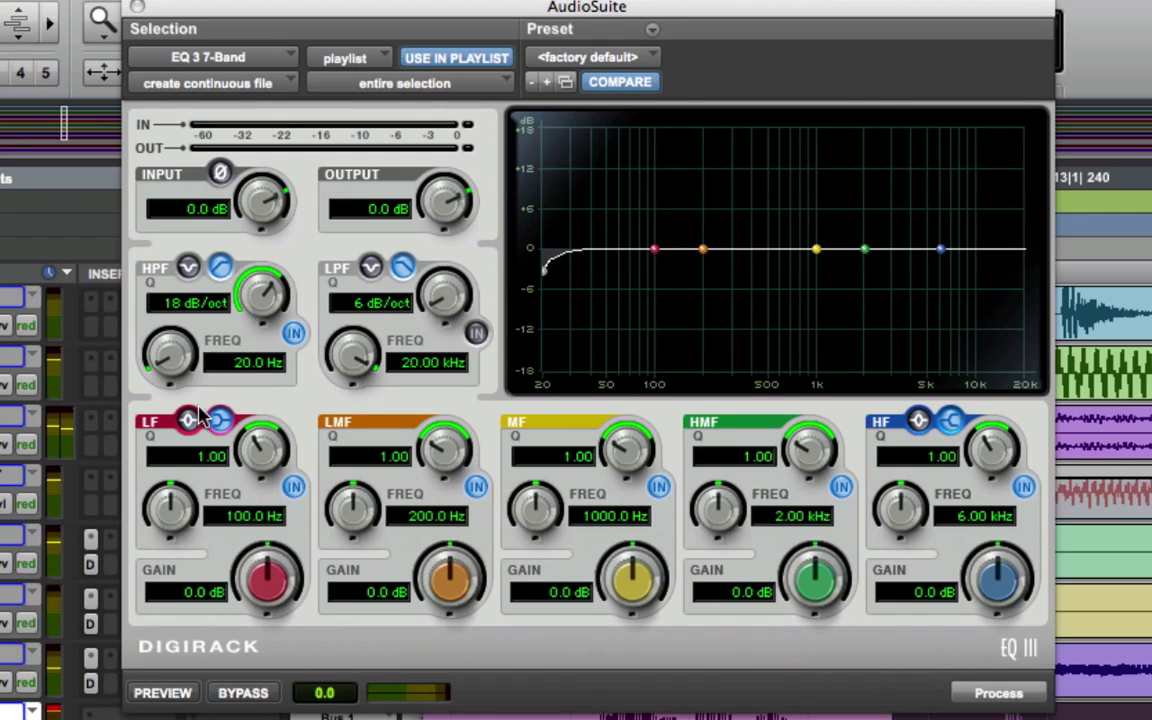
drag(172, 372, 172, 325)
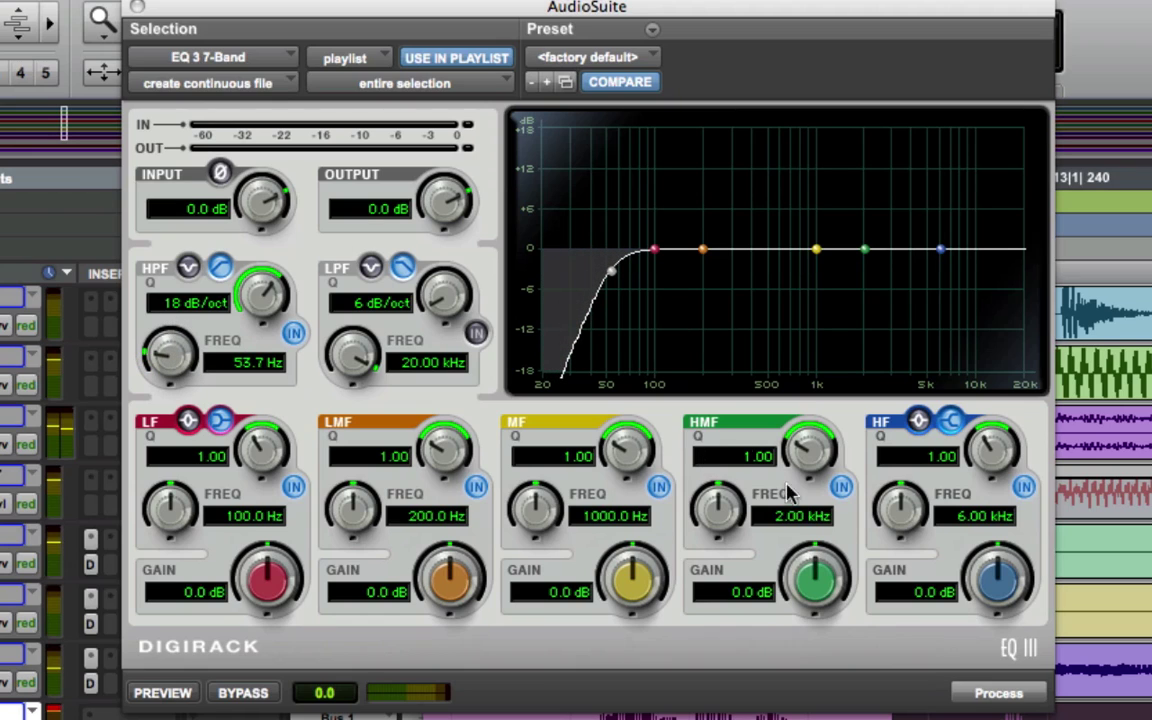
click(163, 695)
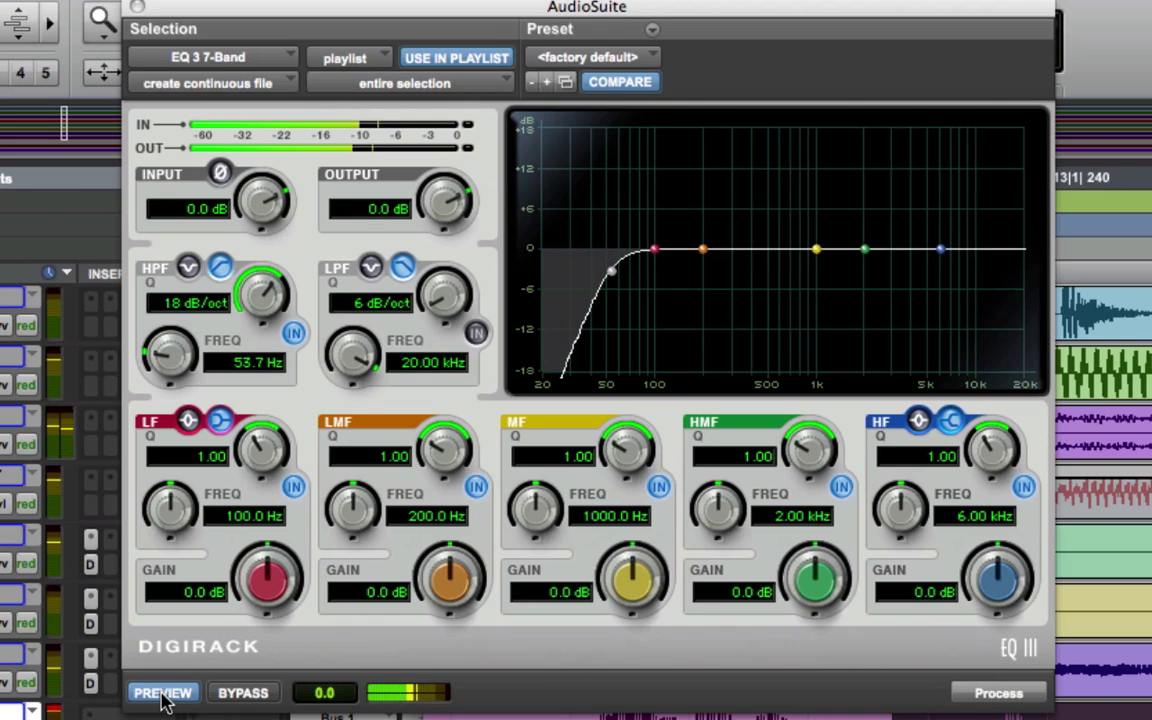
click(163, 695)
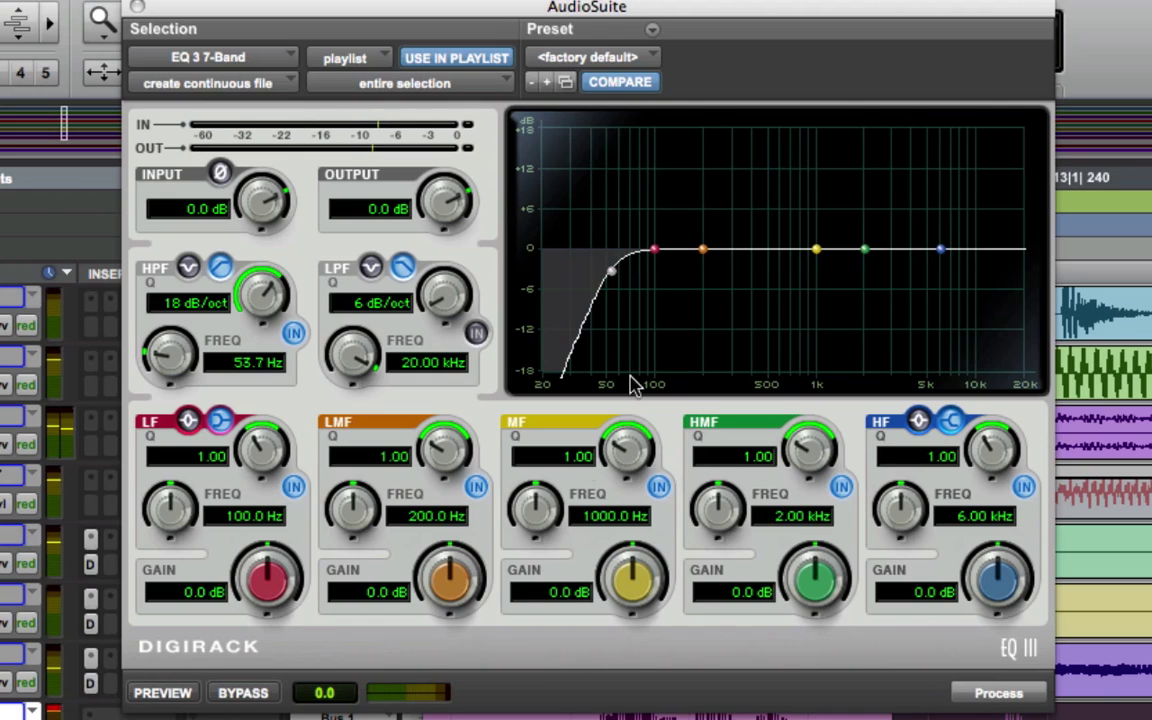
- Fine-tune the high-pass cutoff to about 70 Hz, comparing bypass and previewing the result
drag(611, 271, 594, 319)
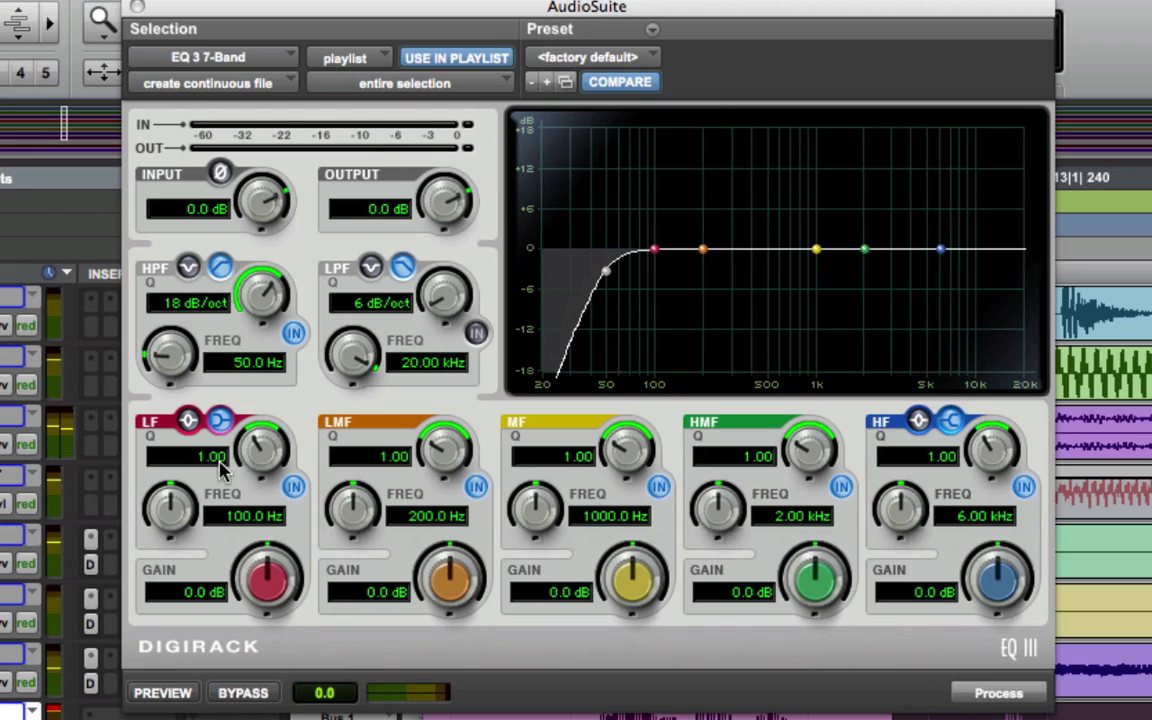
click(291, 331)
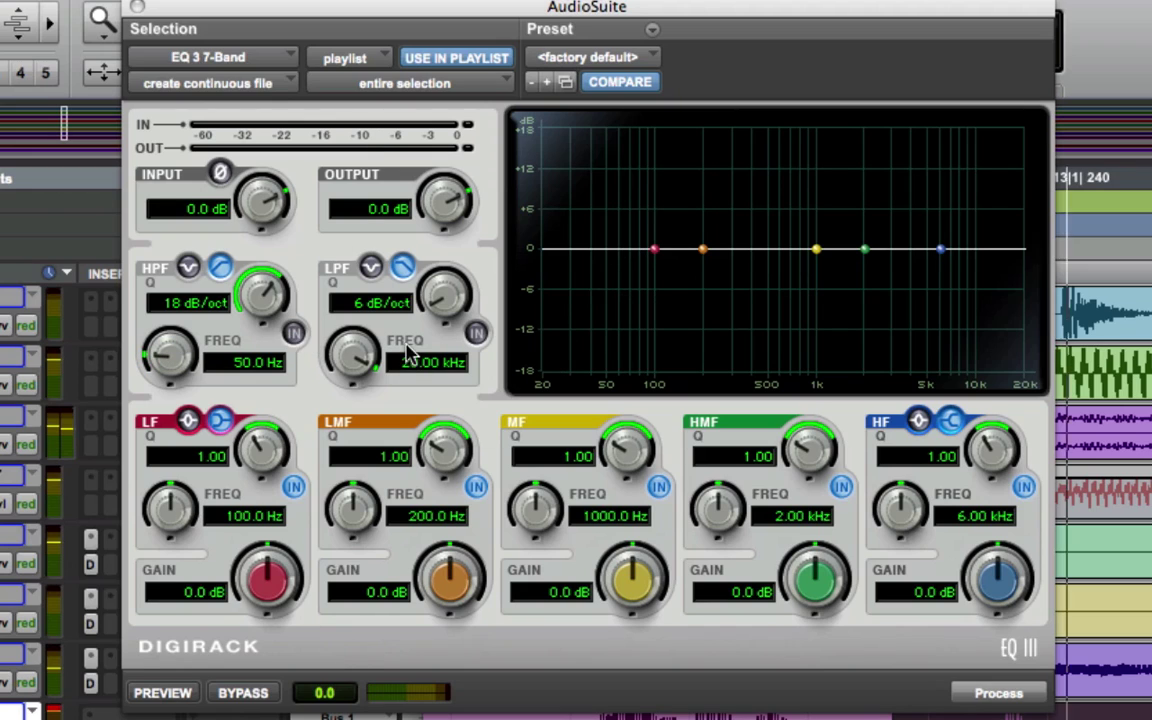
click(294, 333)
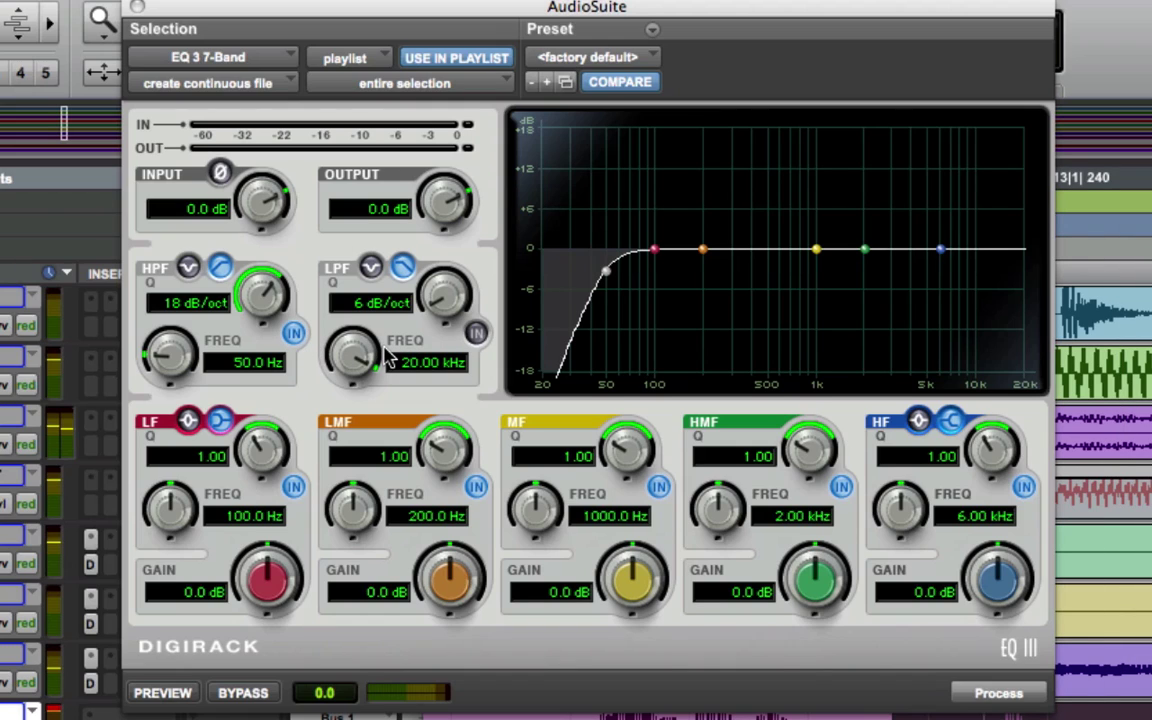
drag(607, 271, 641, 270)
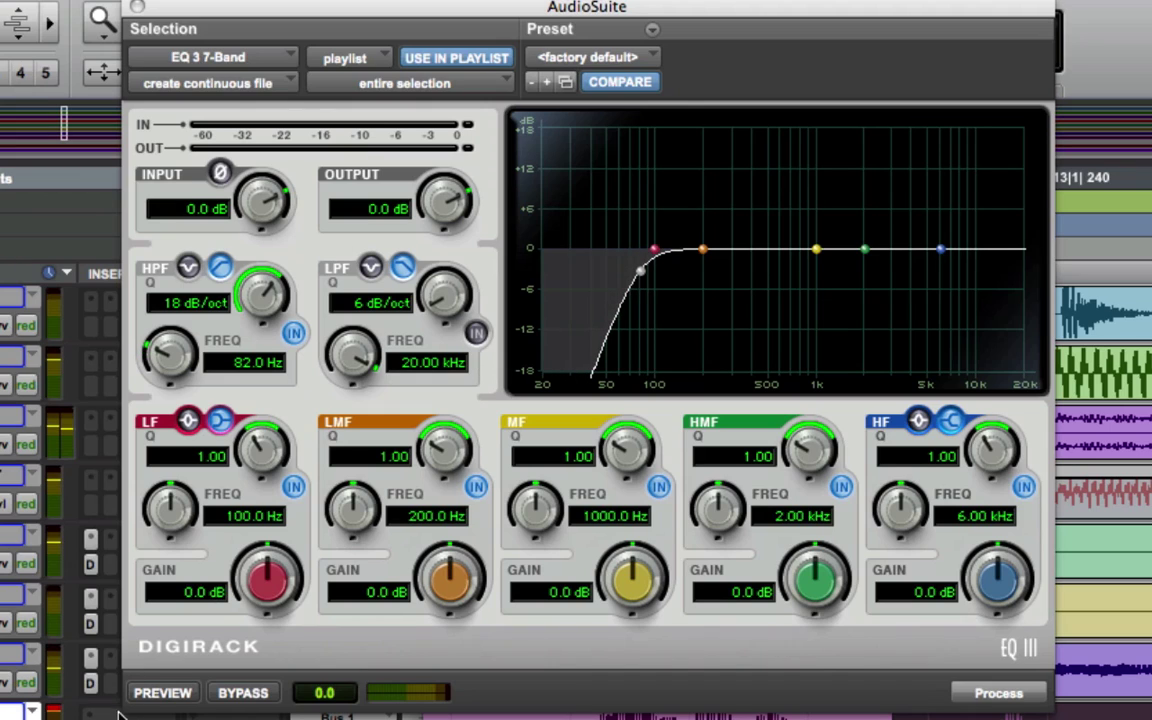
click(150, 693)
click(175, 693)
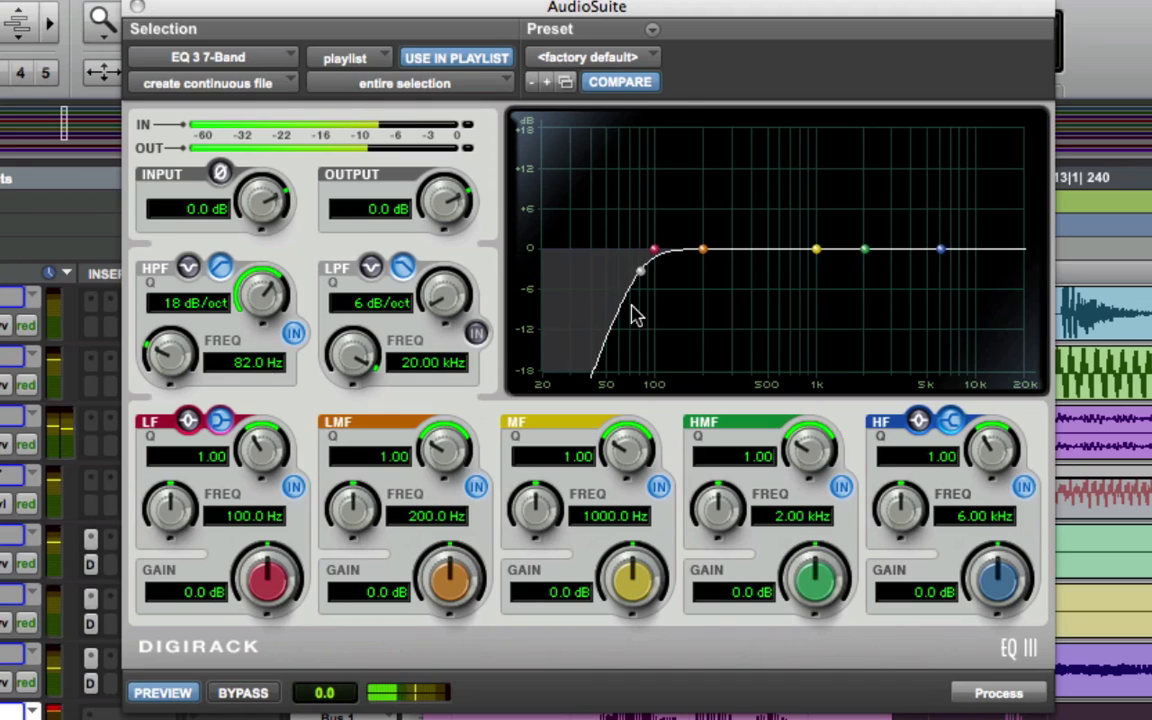
mouse_move(642, 271)
mouse_down()
mouse_move(560, 271)
mouse_move(632, 272)
mouse_up()
click(163, 693)
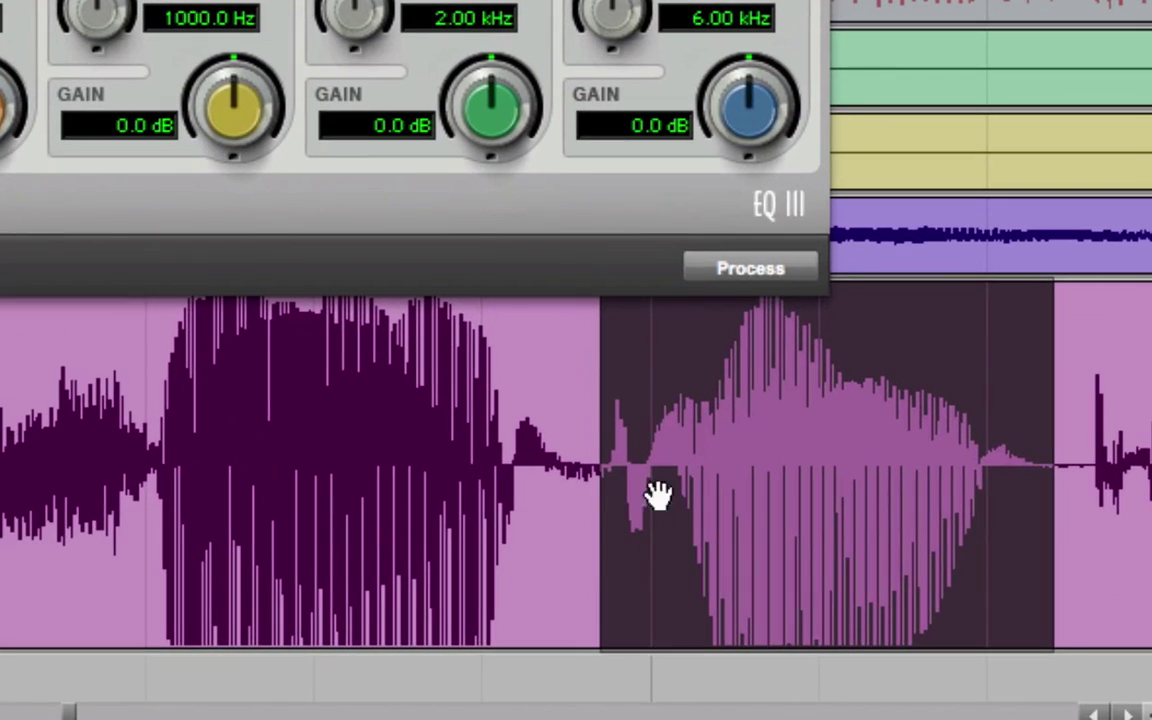
- Render the 70 Hz high-pass EQ onto the selected phrase and close EQ III
click(735, 268)
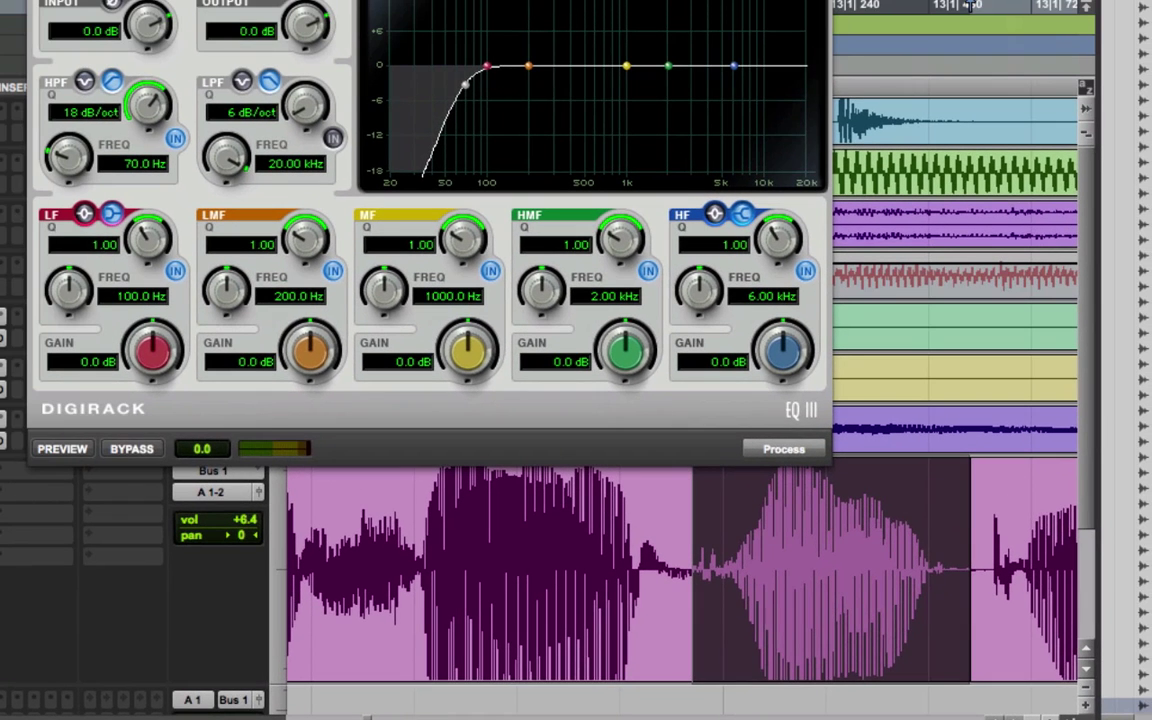
key(super+w)
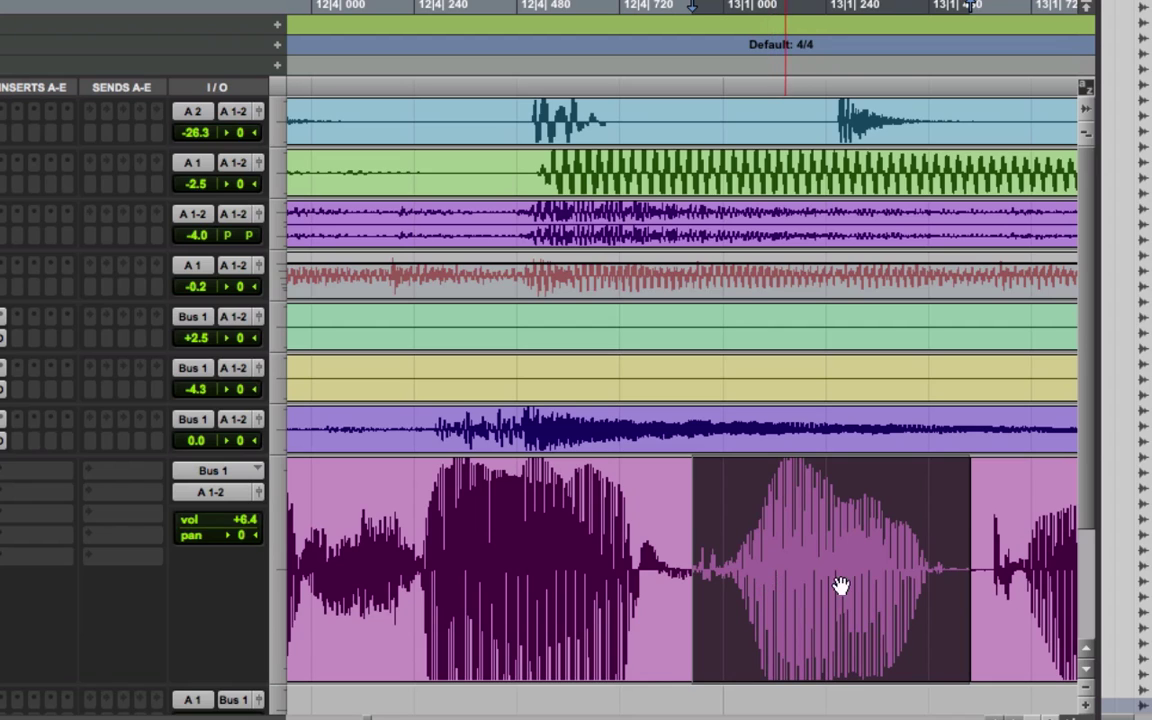
- Extend the following LIZ V clip's start leftward and add a crossfade at the clip boundary
click(975, 584)
drag(963, 578, 740, 585)
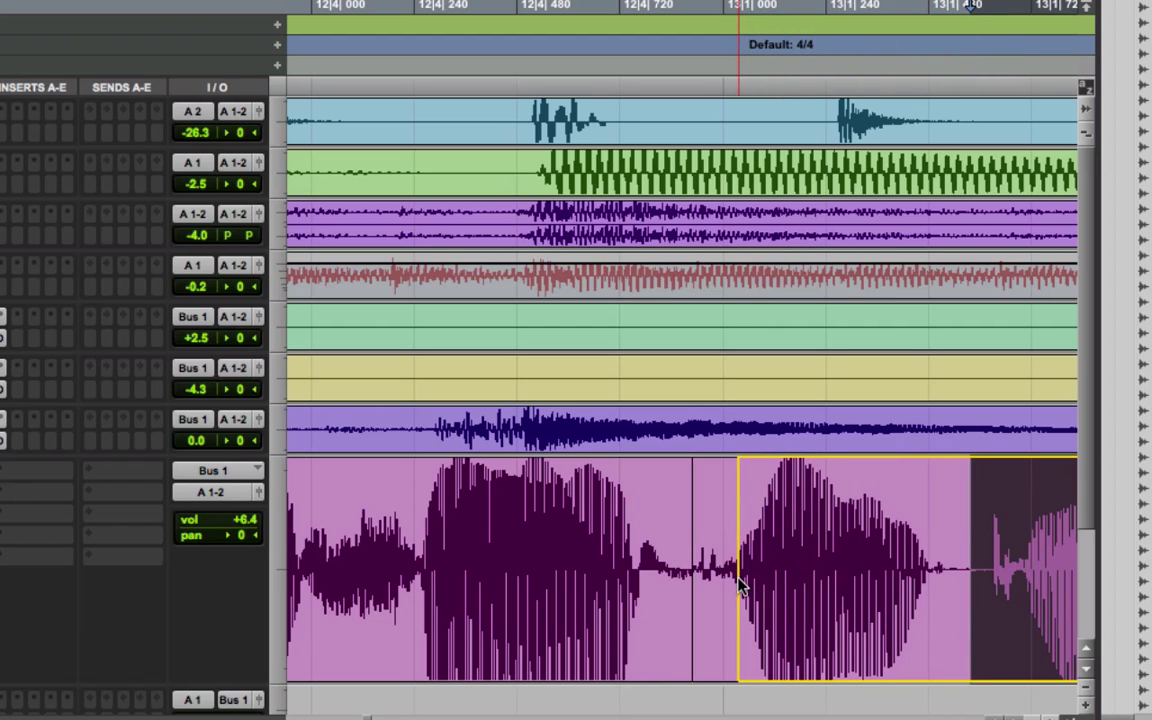
click(751, 636)
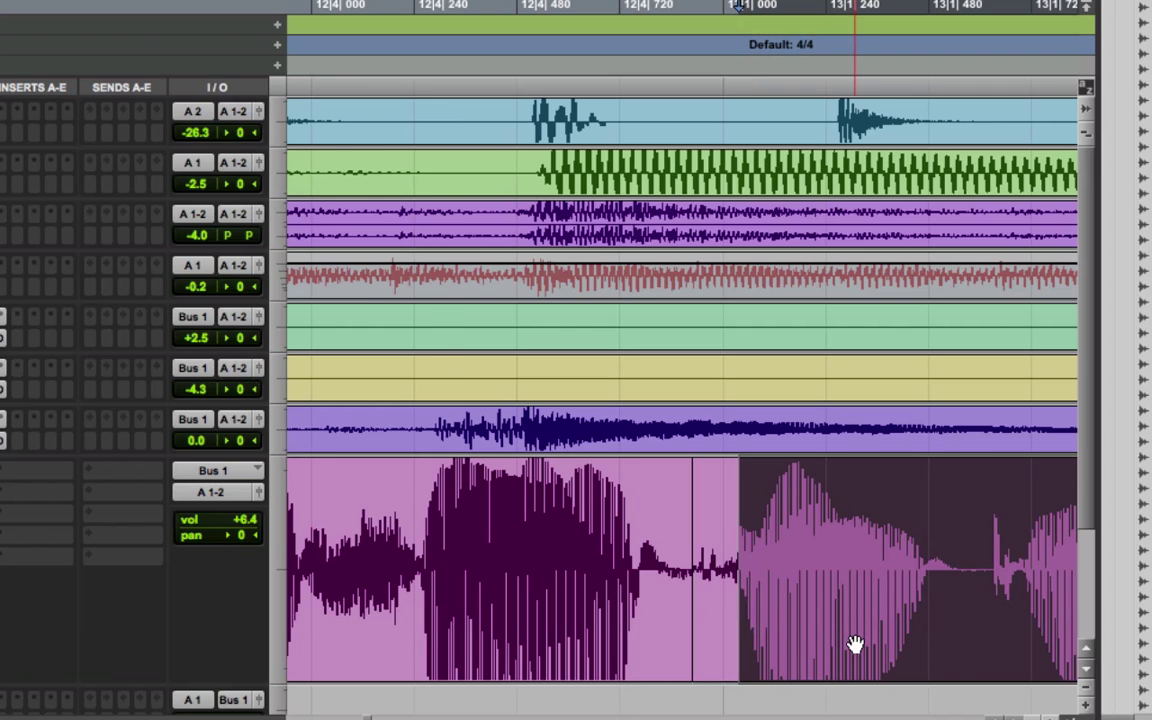
key(ctrl+bracketright)
key(ctrl+bracketright)
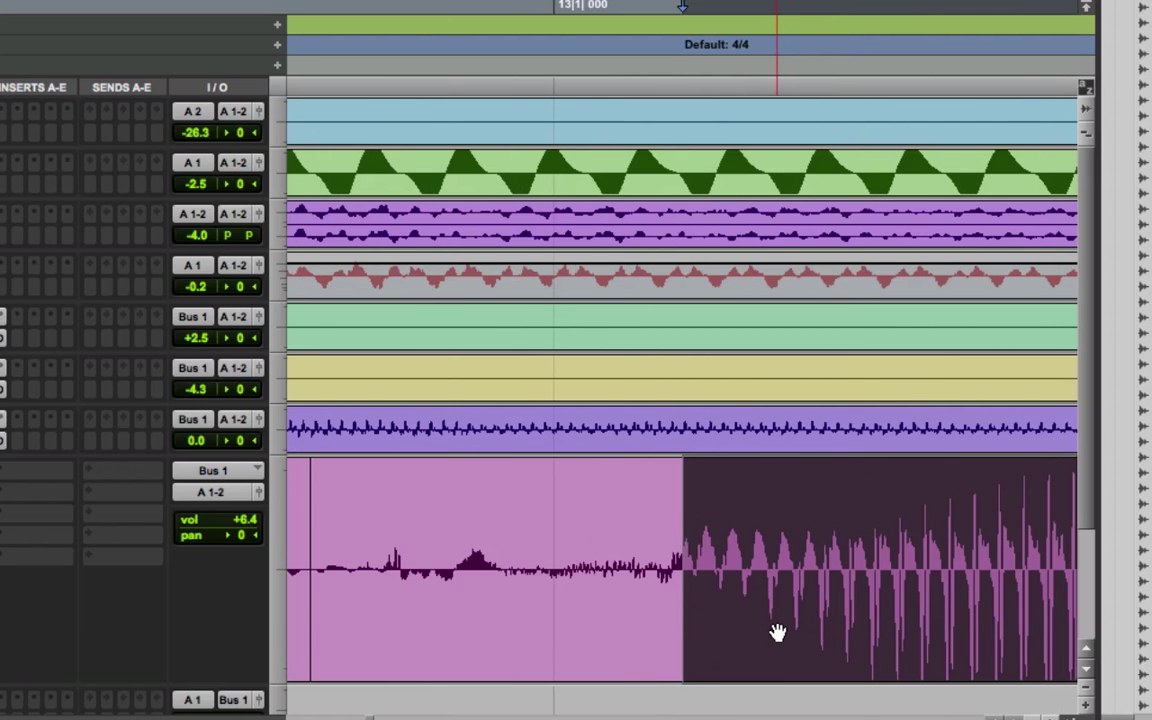
key(ctrl+bracketleft)
drag(684, 682, 708, 680)
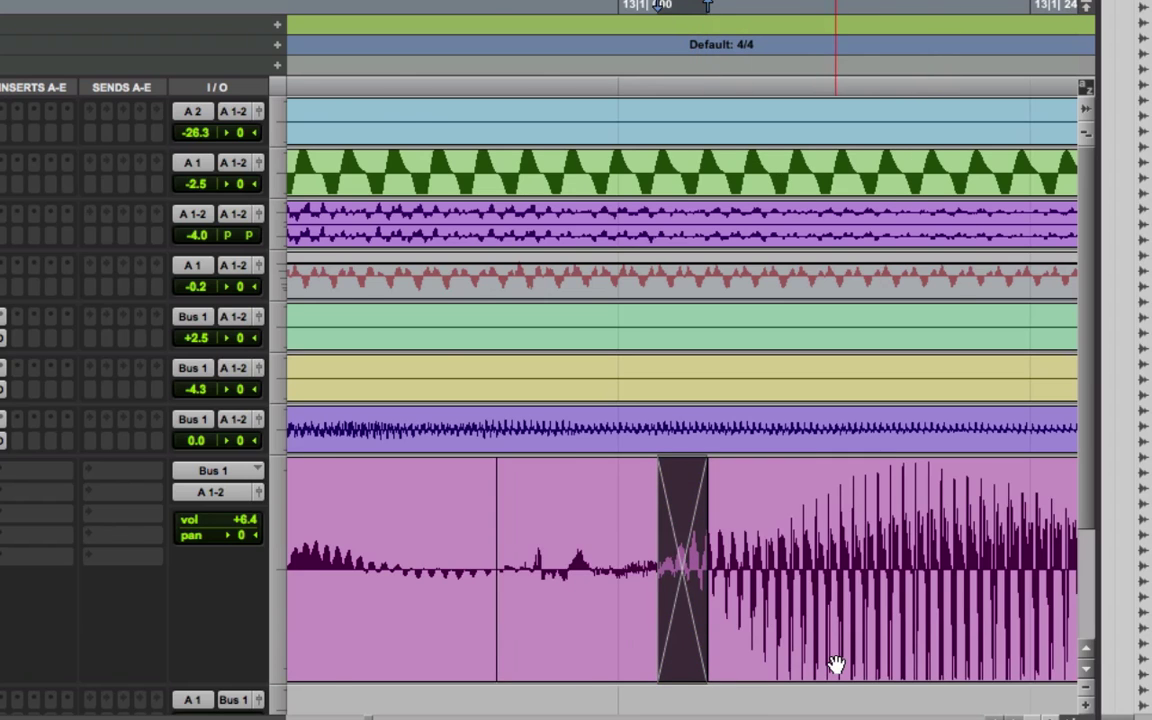
key(ctrl+bracketright)
key(ctrl+bracketright)
- Select the passage around the crossfade and play it back to check the join
click(347, 535)
key(ctrl+bracketleft)
drag(465, 500, 800, 558)
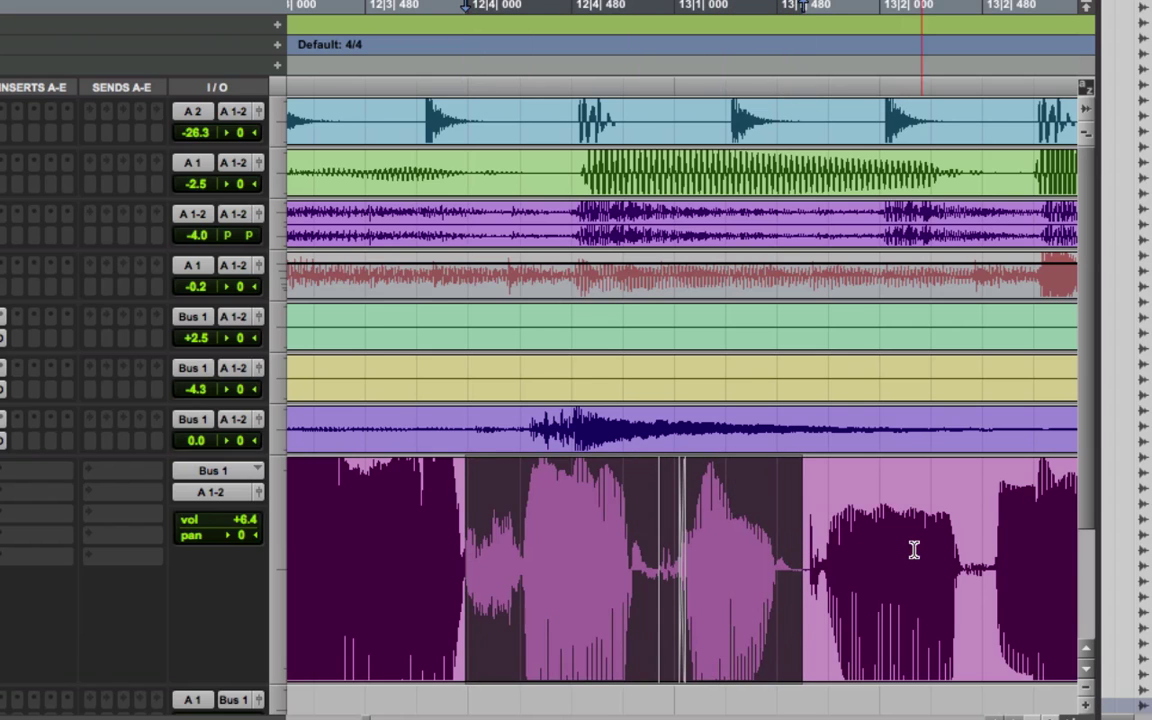
shift+click(984, 542)
key(space)
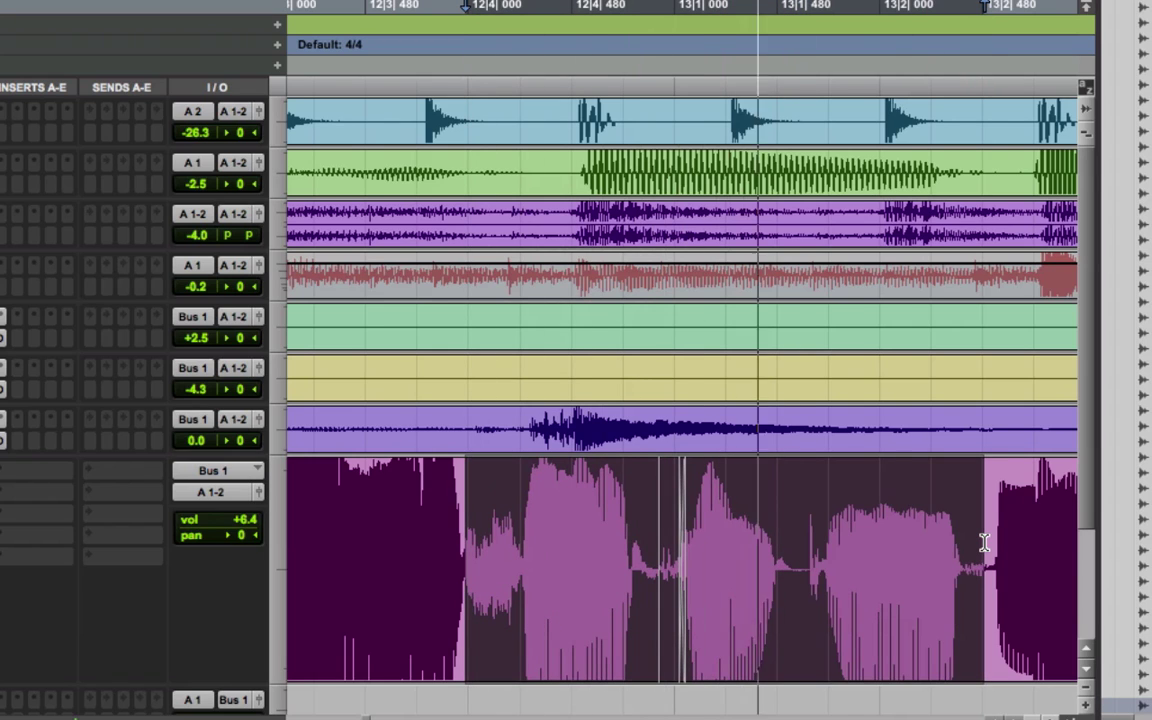